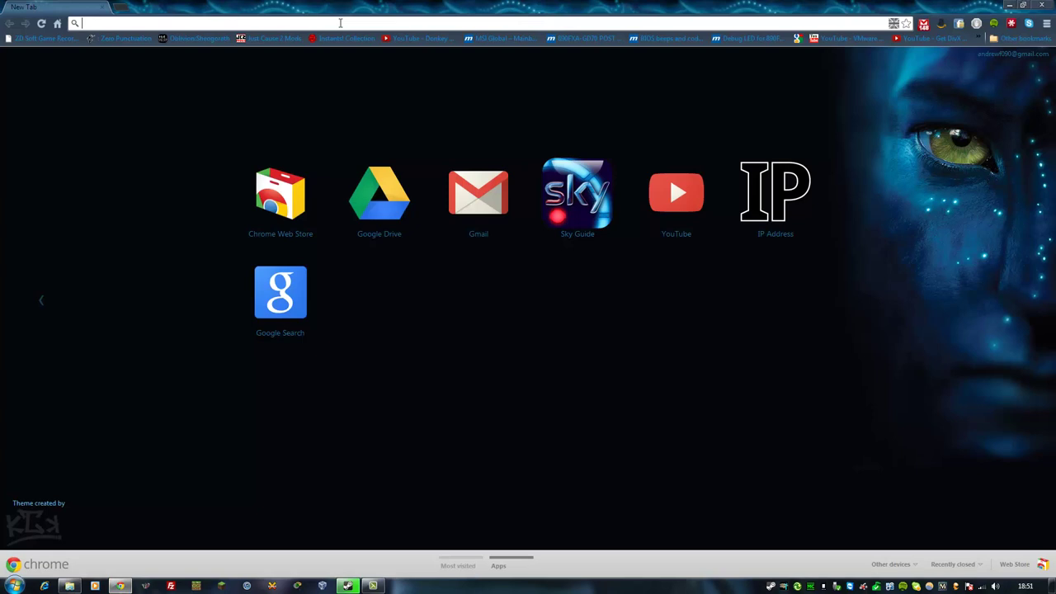
# Open mojang.com, read through the Minecraft Snapshot 12w40a post, and close the browser.
pyautogui.write('mojang')
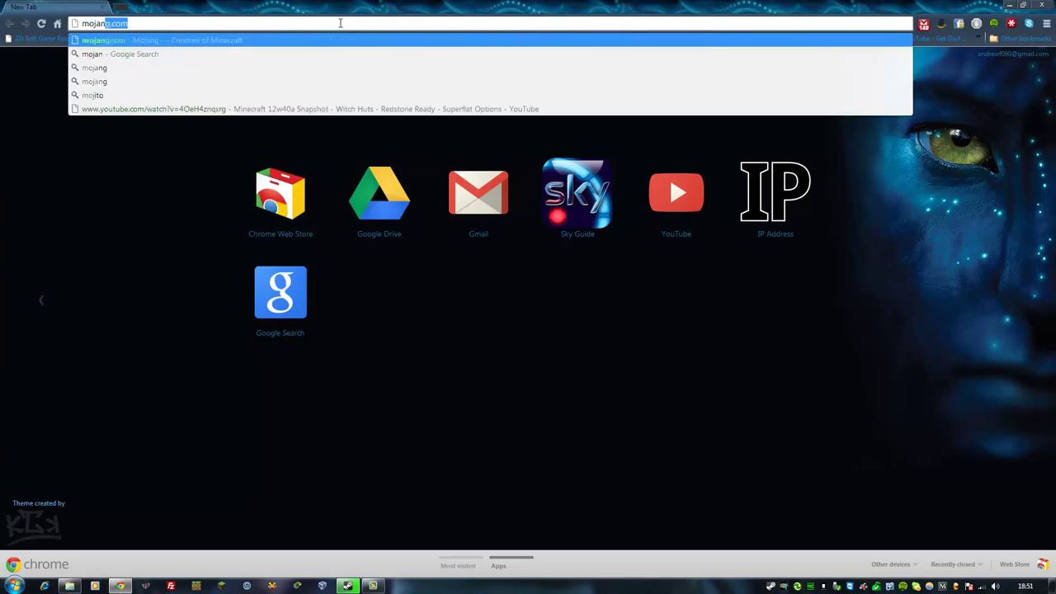
pyautogui.write('.com')
pyautogui.press('Return')
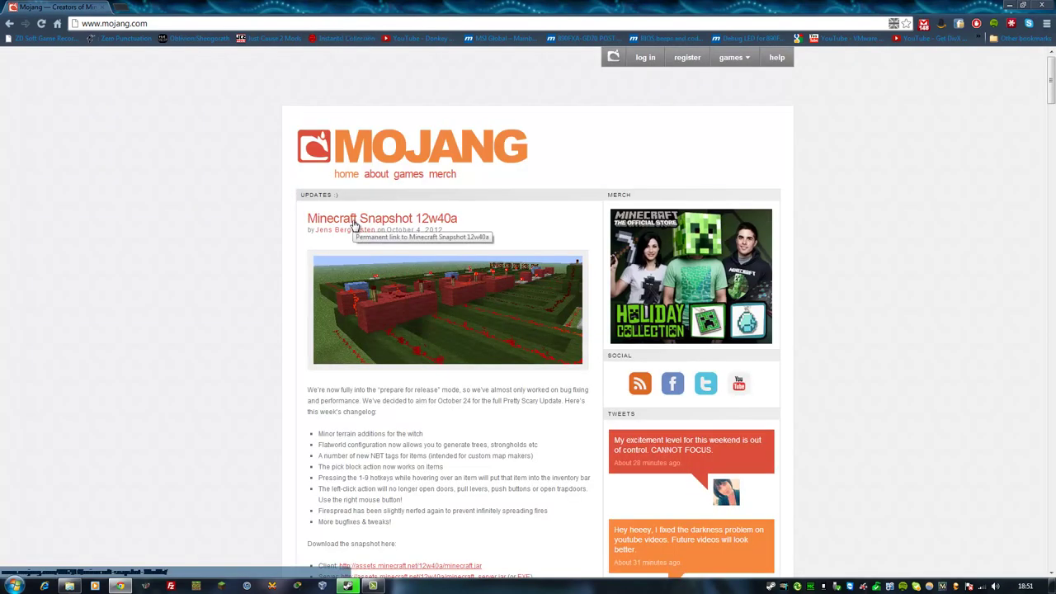
pyautogui.click(353, 221)
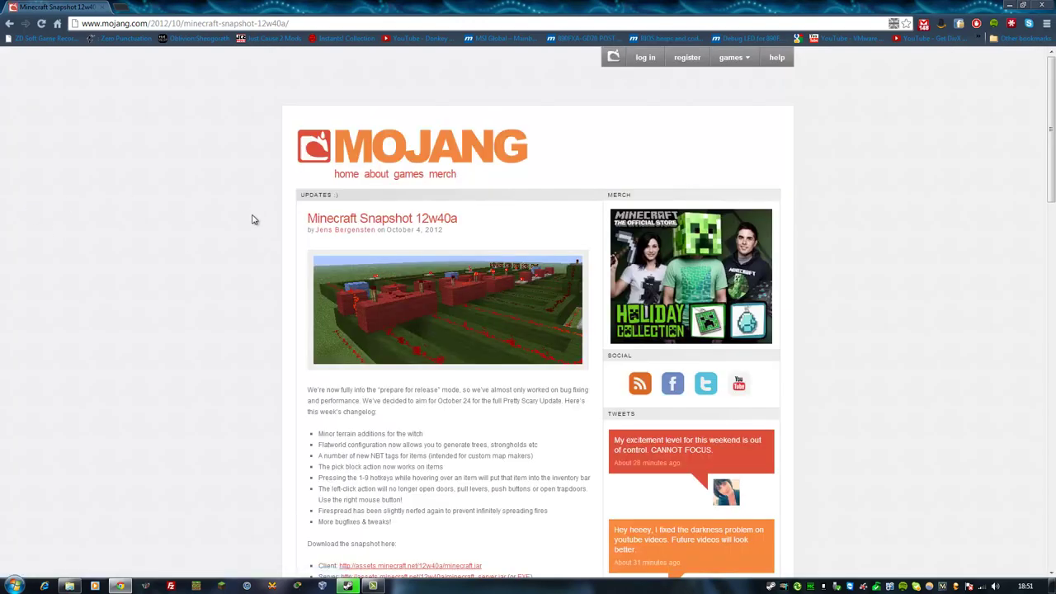
pyautogui.scroll(-3, 254, 223)
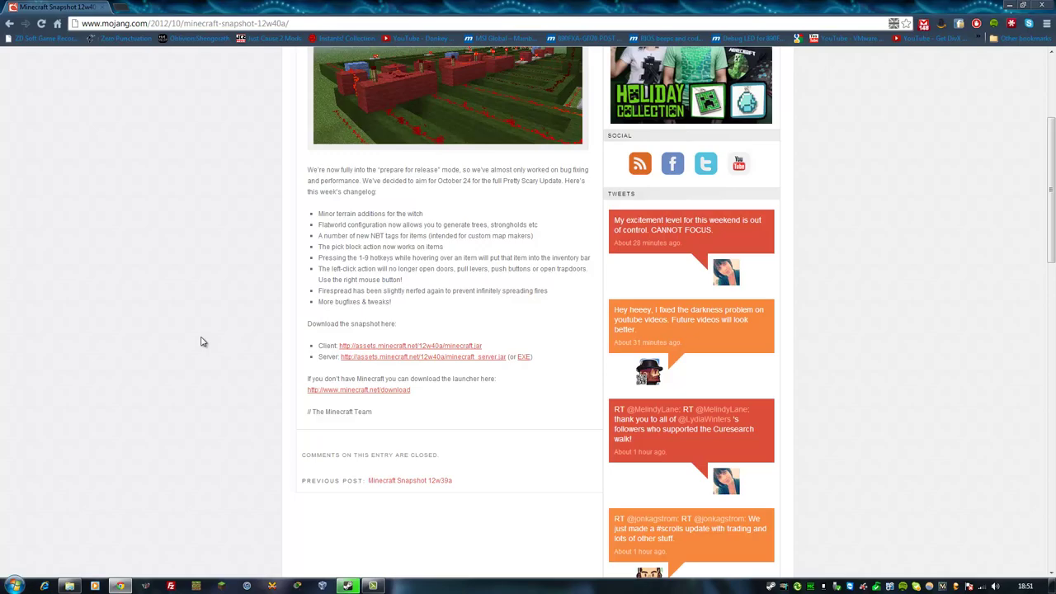
pyautogui.click(1041, 5)
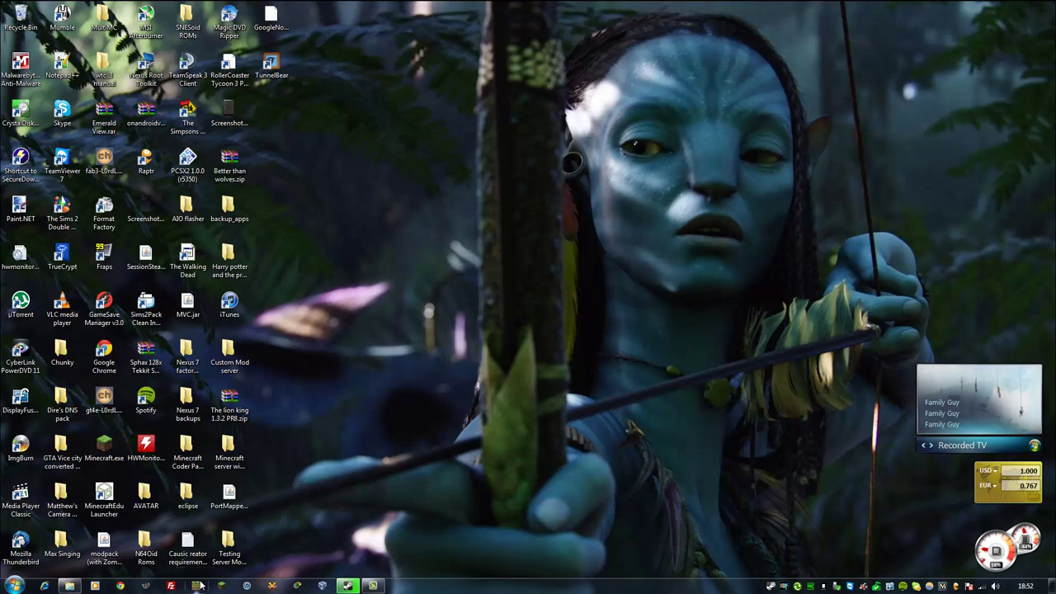
# Open MultiMC and create a new instance named "snapshot tutorial".
pyautogui.click(199, 585)
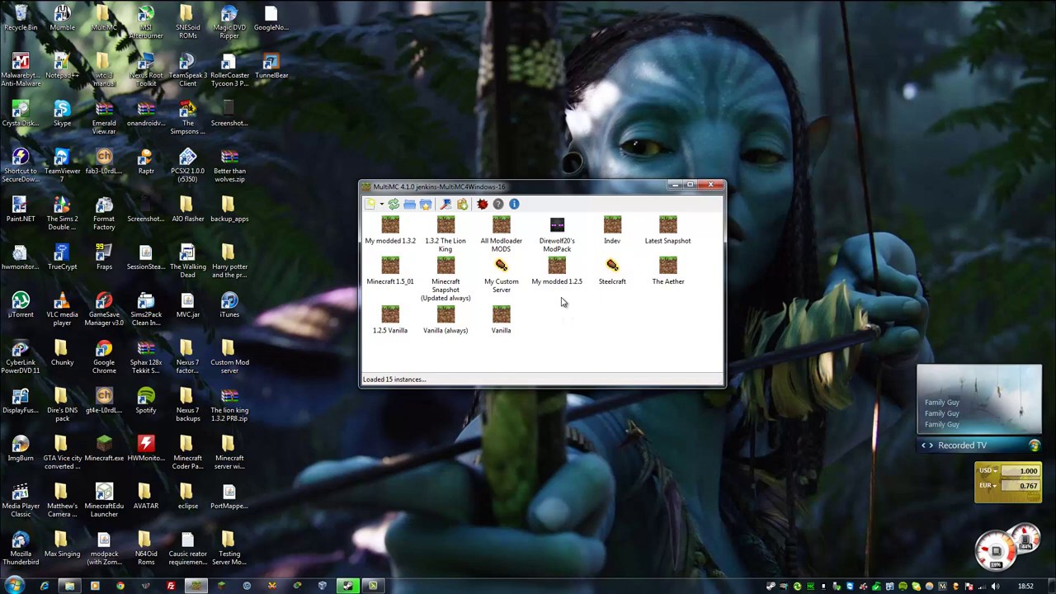
pyautogui.click(669, 227)
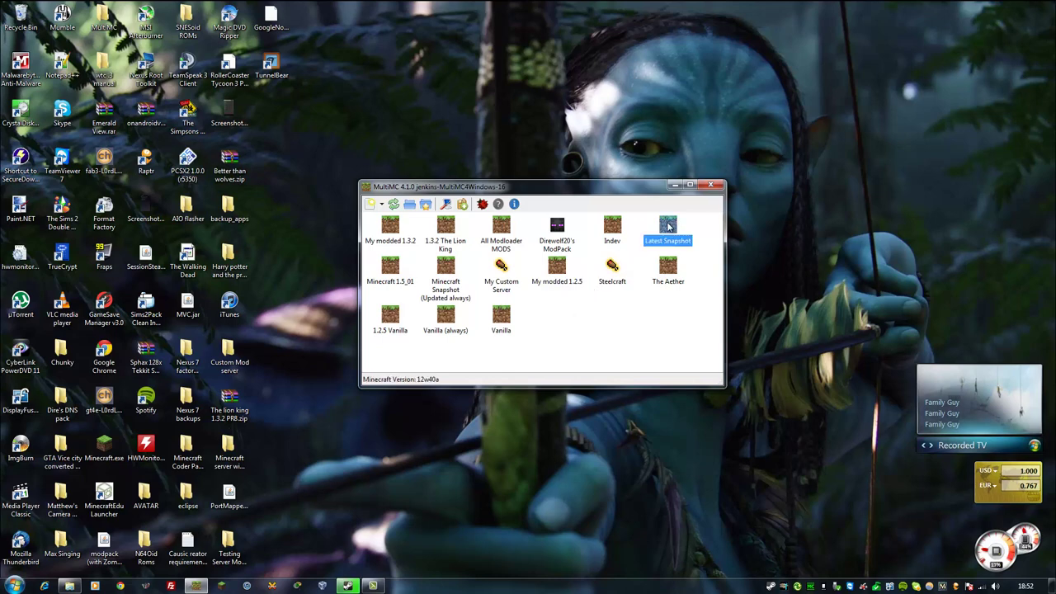
pyautogui.click(370, 204)
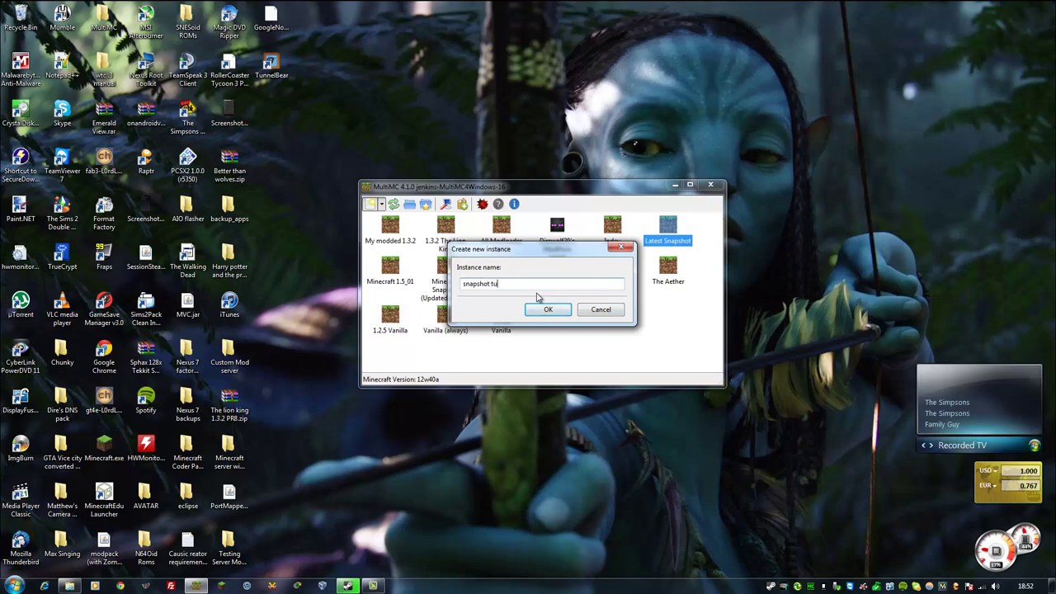
pyautogui.press('Return')
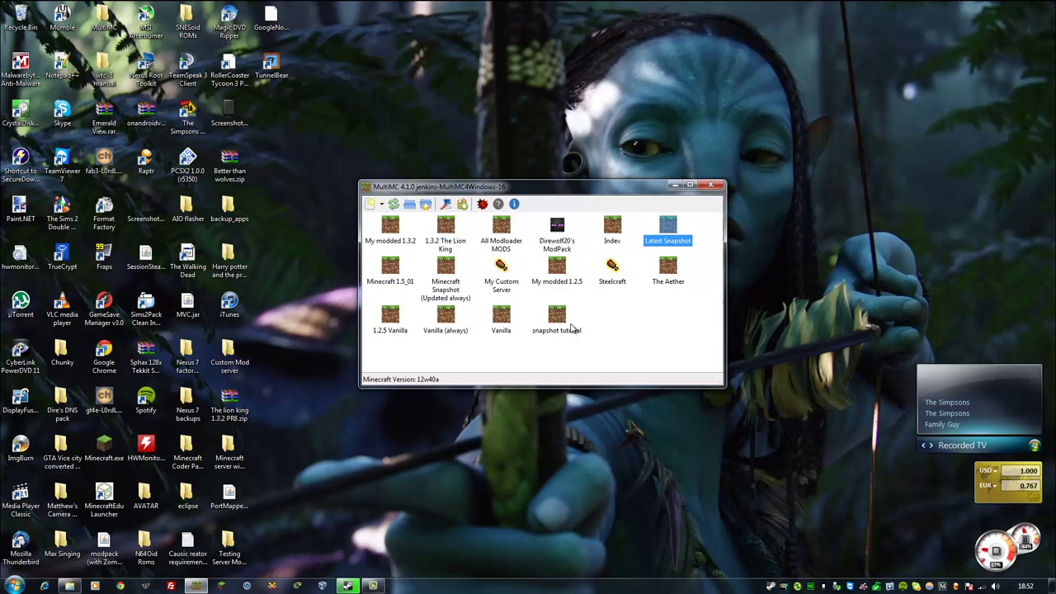
# Launch the new snapshot tutorial instance for the first time, then quit the game and close its console.
pyautogui.doubleClick(559, 318)
pyautogui.click(561, 314)
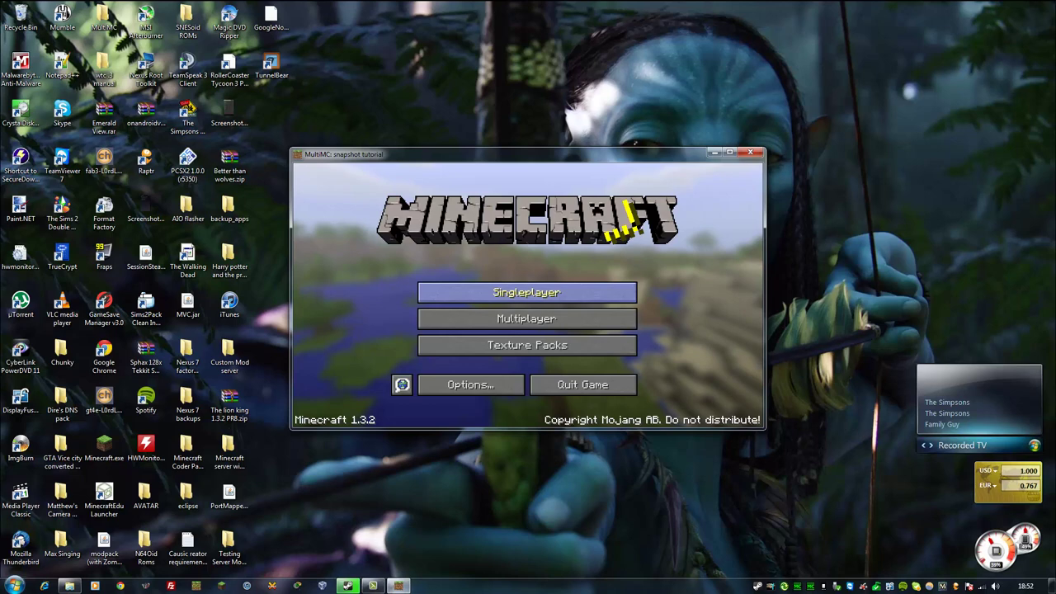
pyautogui.moveTo(212, 421); pyautogui.dragTo(500, 442)
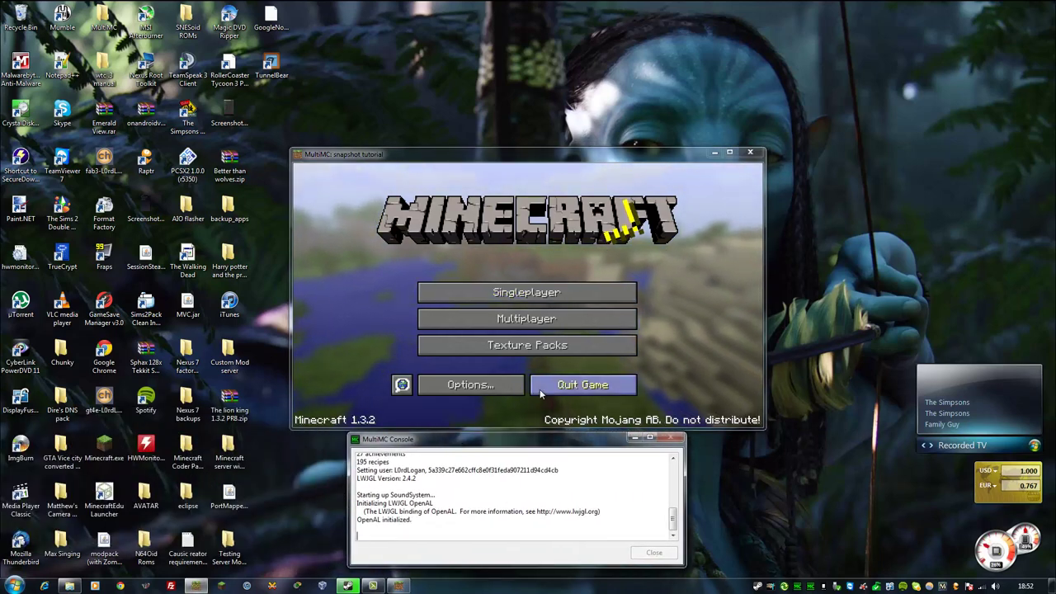
pyautogui.click(540, 388)
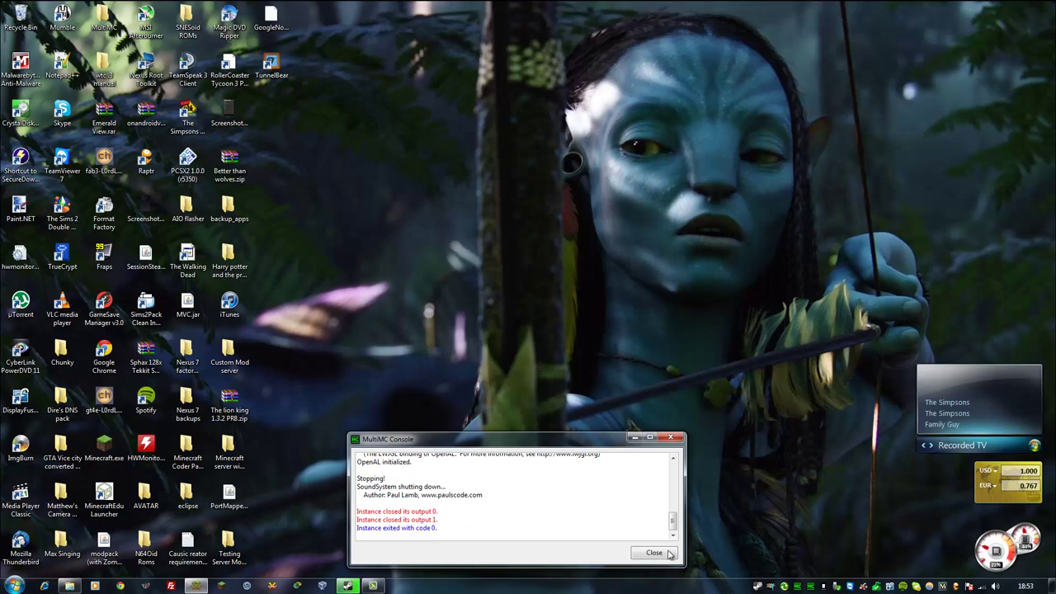
pyautogui.click(654, 553)
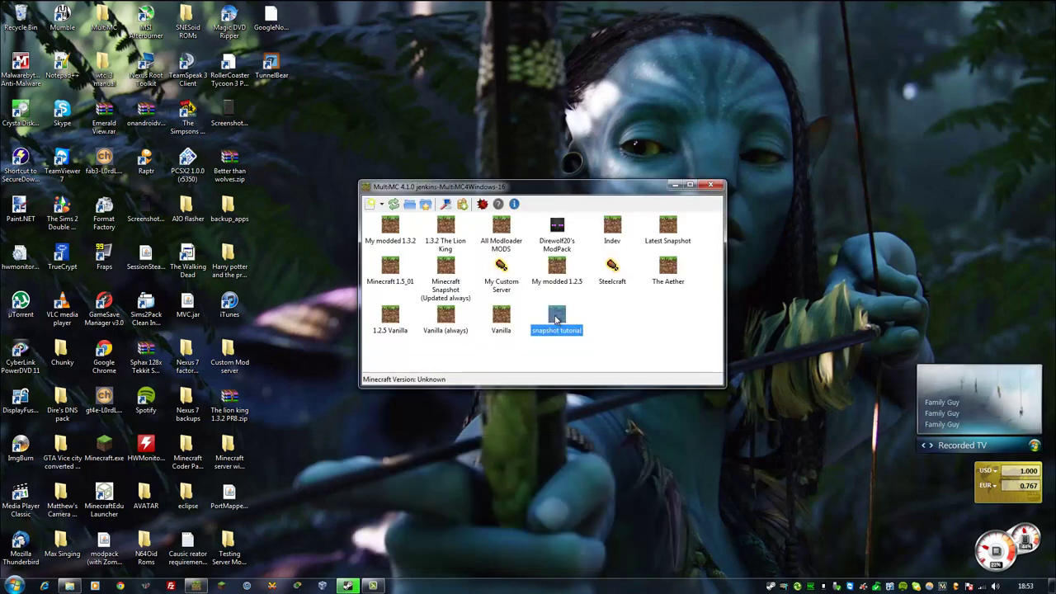
# Apply snapshot version 12w40a to the snapshot tutorial instance.
pyautogui.rightClick(556, 320)
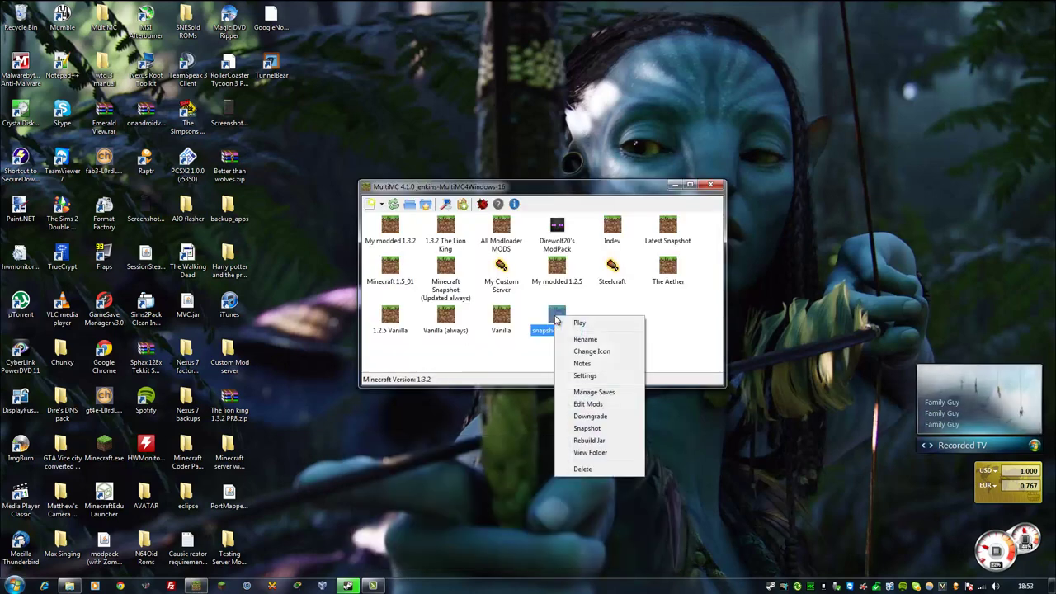
pyautogui.click(587, 429)
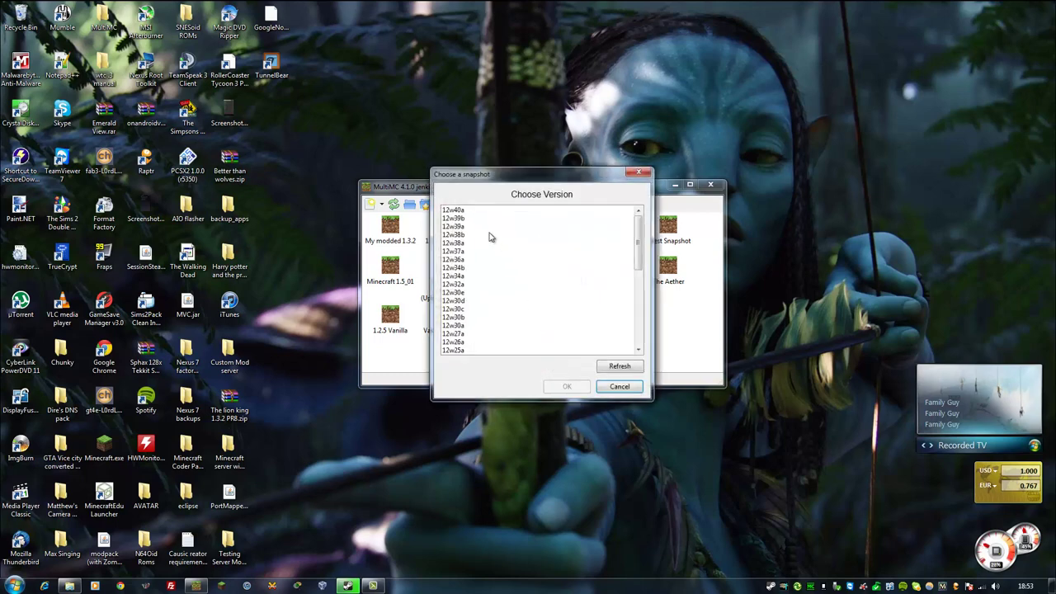
pyautogui.click(463, 211)
pyautogui.scroll(-3, 471, 259)
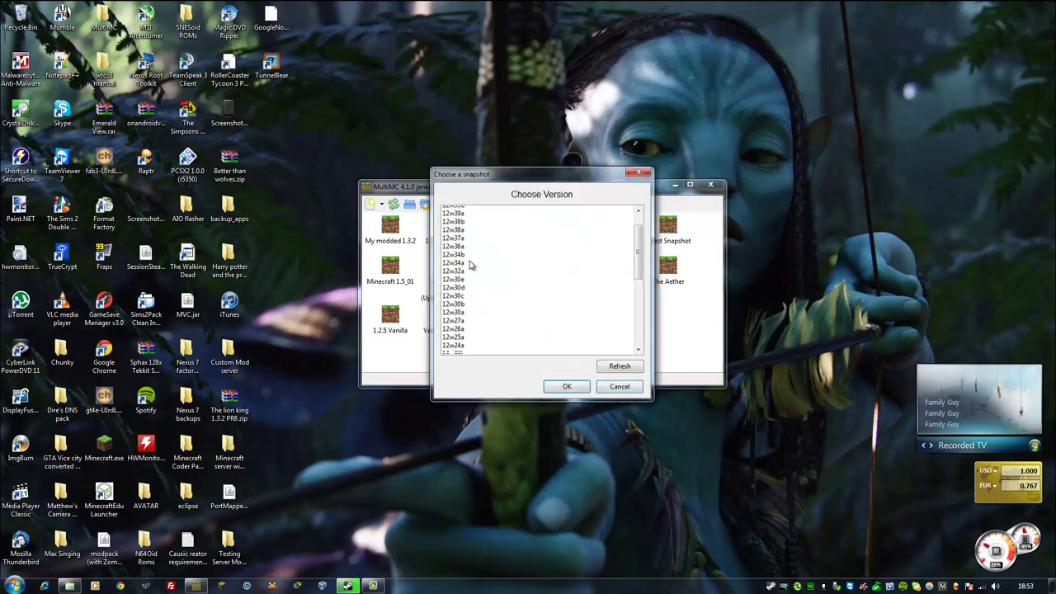
pyautogui.scroll(3, 472, 260)
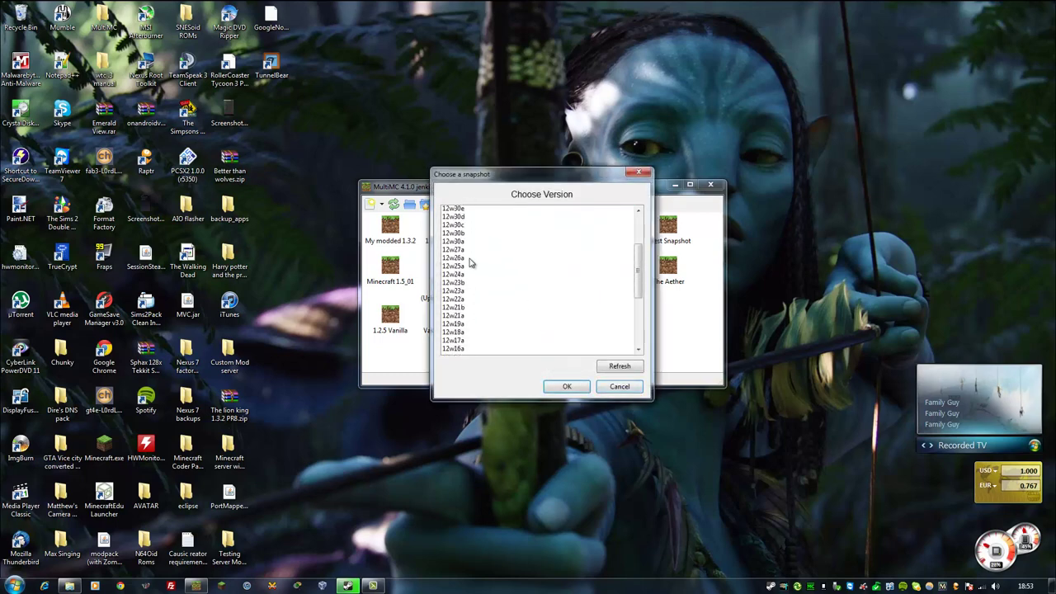
pyautogui.click(568, 387)
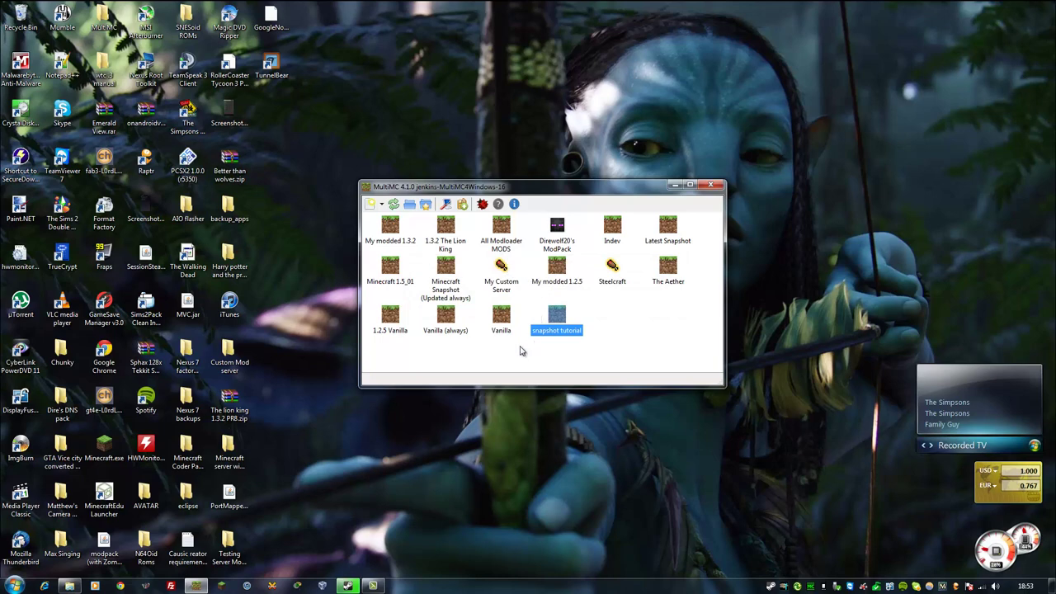
# Run the snapshot tutorial instance to check its game version, and quit back to the instance list.
pyautogui.doubleClick(557, 317)
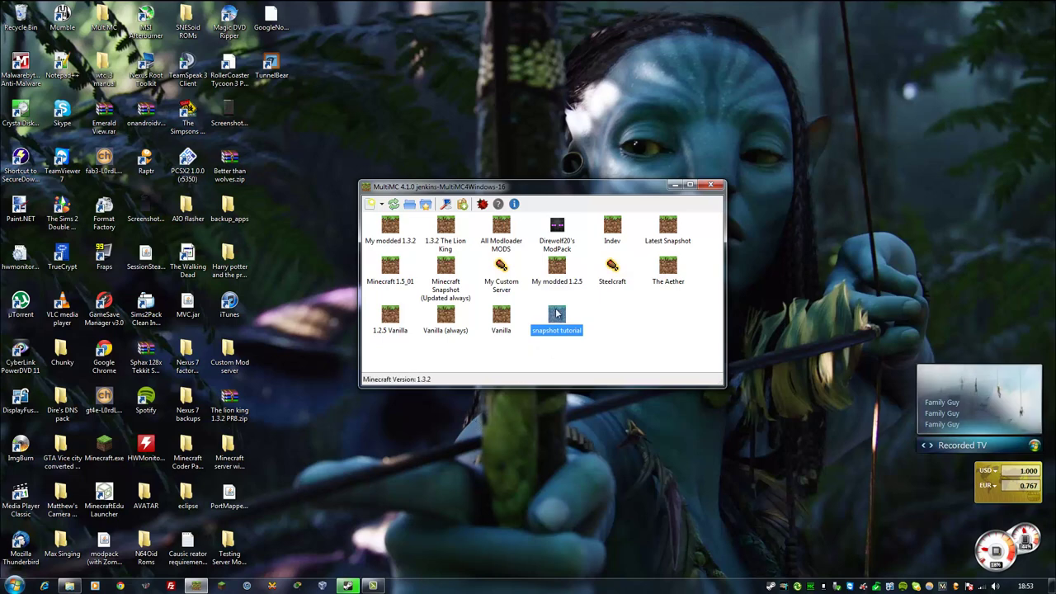
pyautogui.click(559, 318)
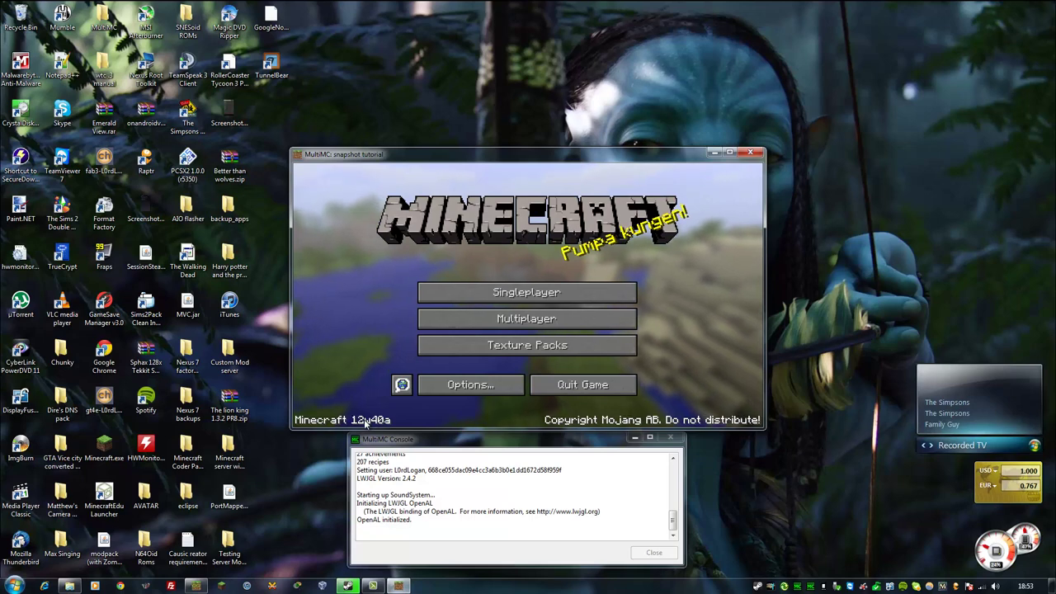
pyautogui.click(577, 390)
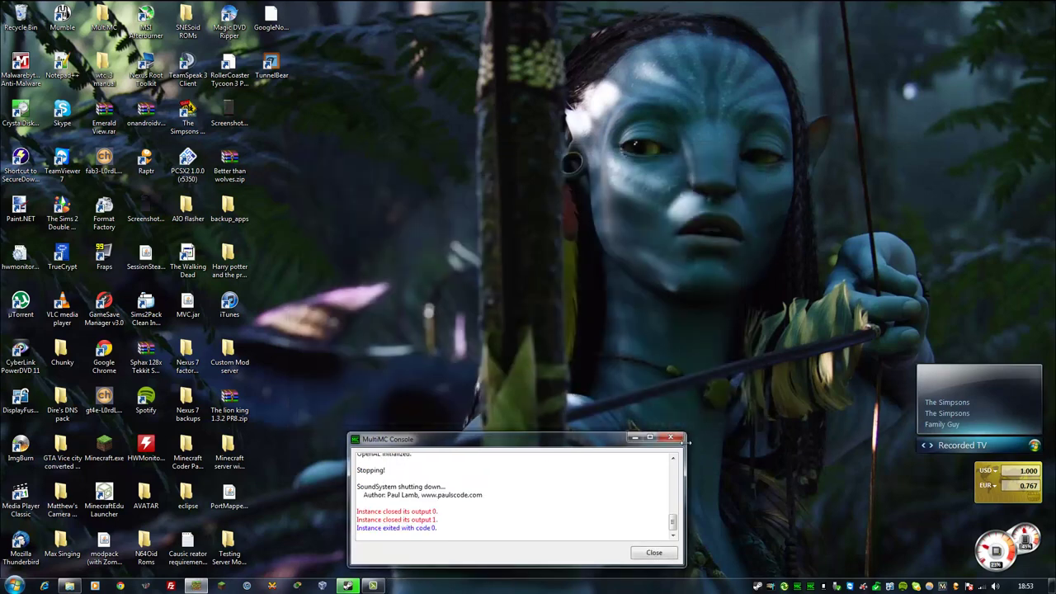
pyautogui.click(671, 437)
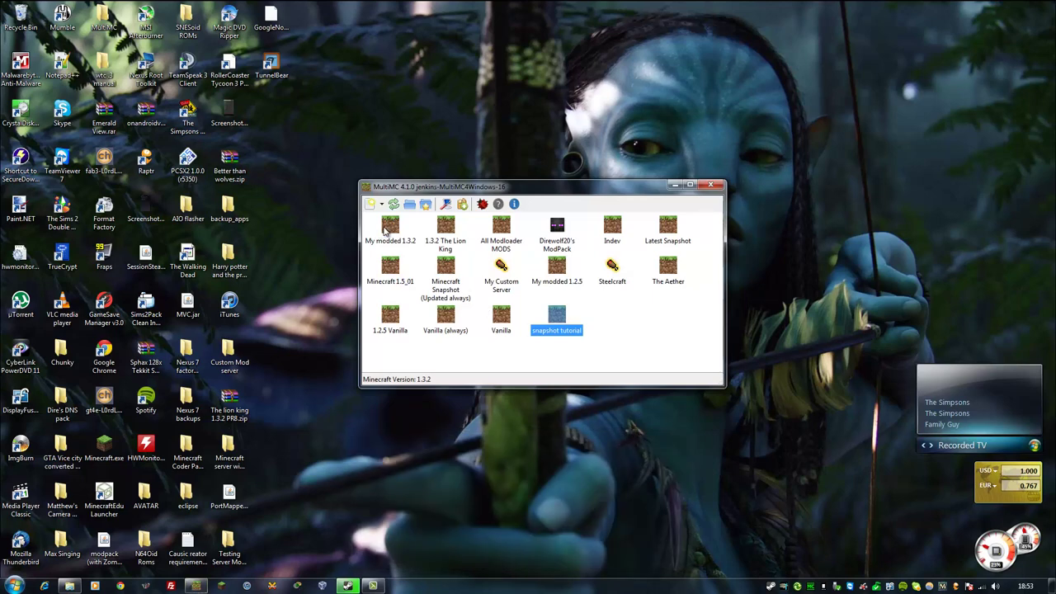
# Install minecraftforge-universal-4.2.5.299 as a jar mod in the My modded 1.3.2 instance.
pyautogui.click(386, 231)
pyautogui.rightClick(390, 230)
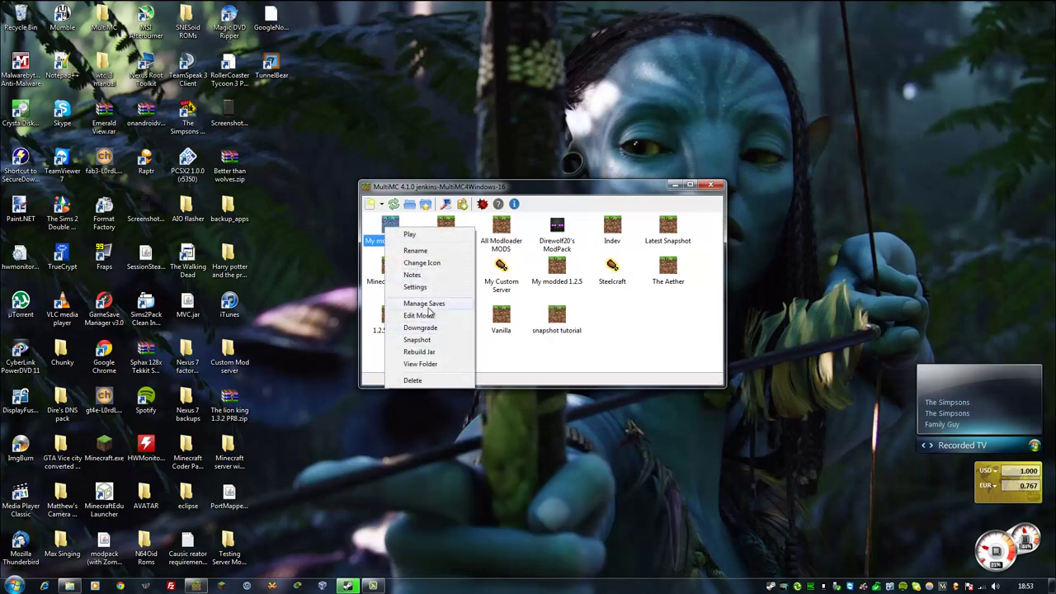
pyautogui.click(427, 315)
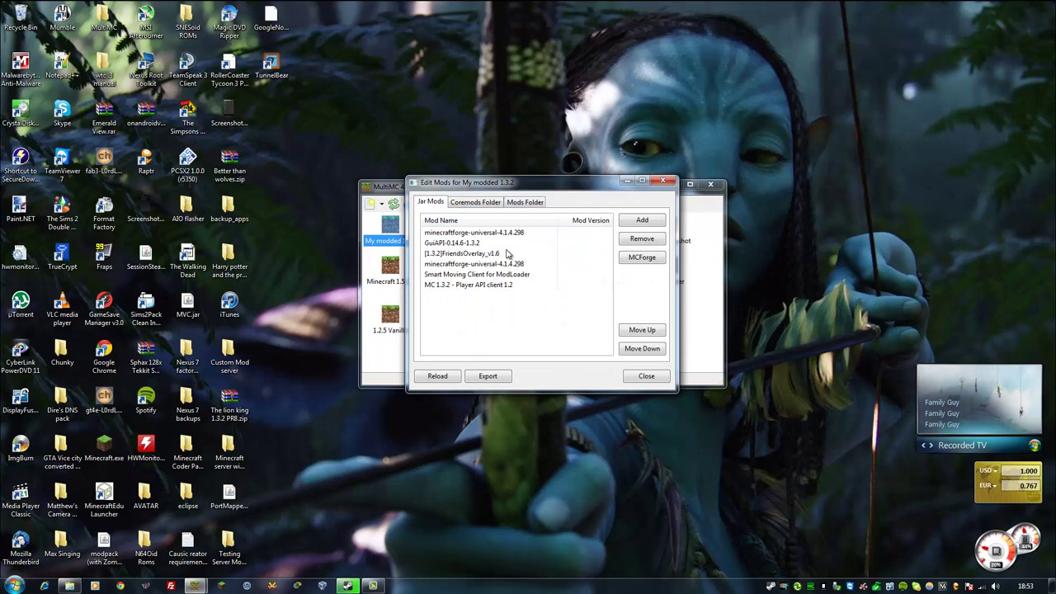
pyautogui.click(465, 233)
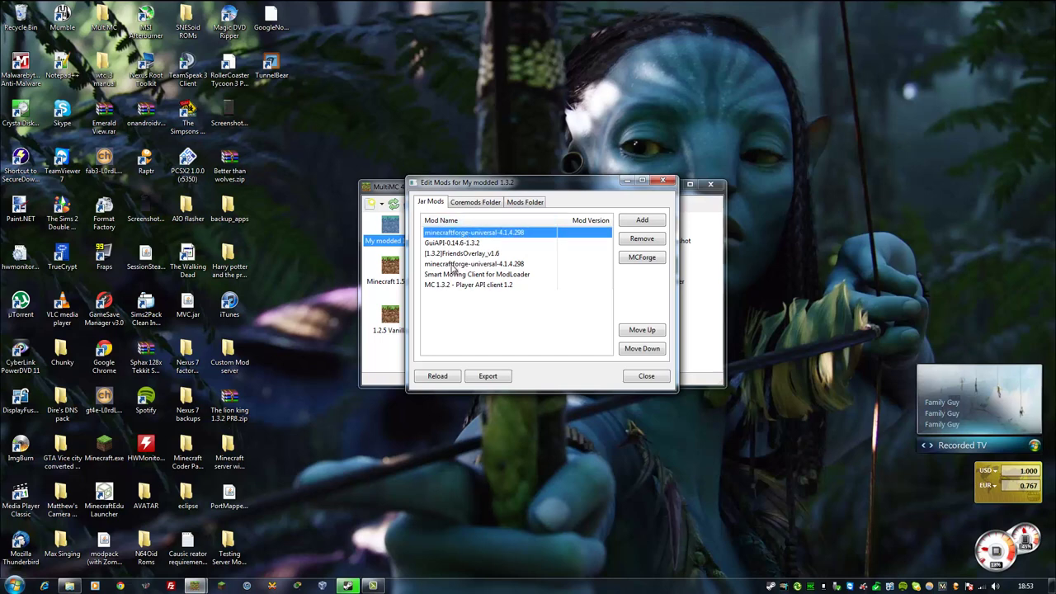
pyautogui.click(631, 260)
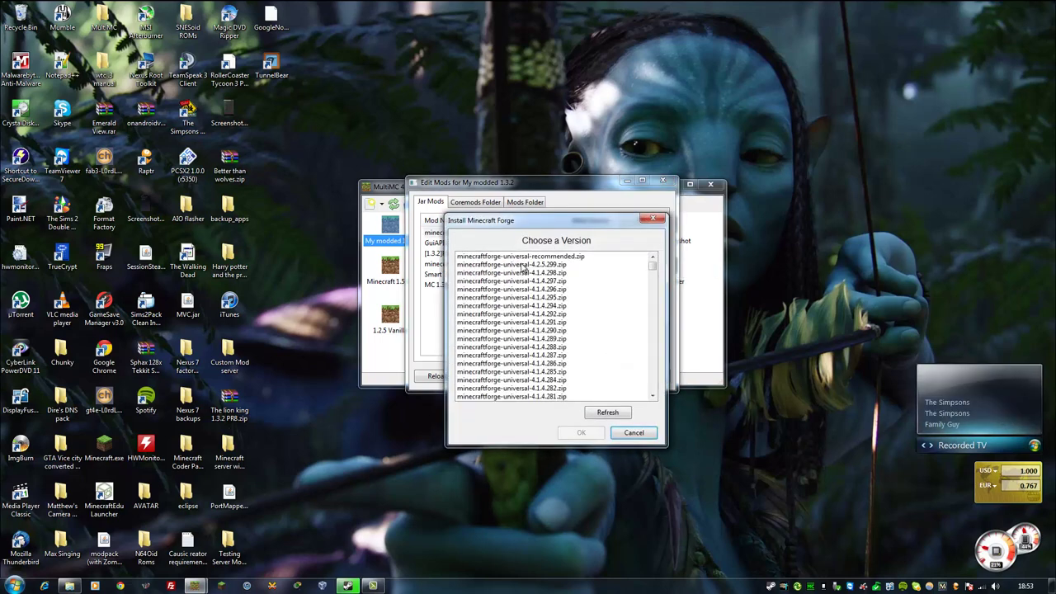
pyautogui.click(522, 265)
pyautogui.click(581, 432)
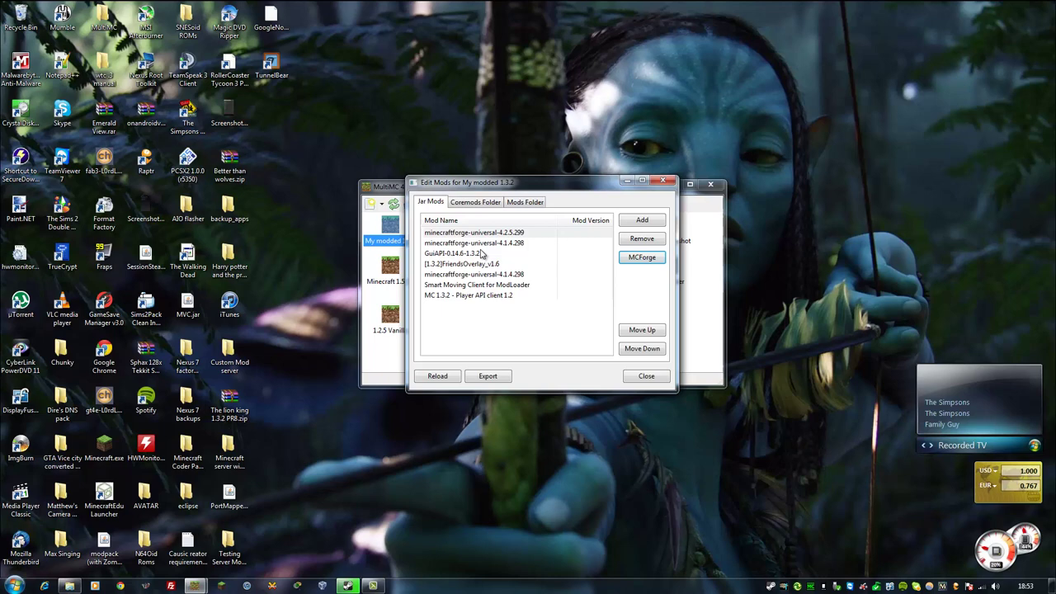
# Remove the minecraftforge-universal-4.1.4.298 entry directly above GuiAPI from the jar mods and close the mod editor.
pyautogui.click(488, 244)
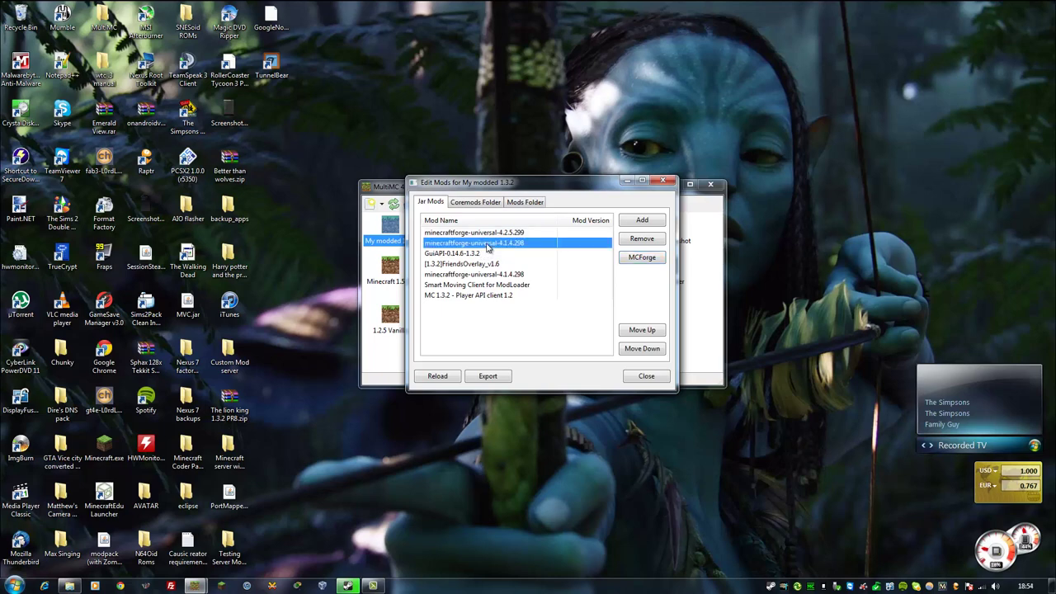
pyautogui.press('Delete')
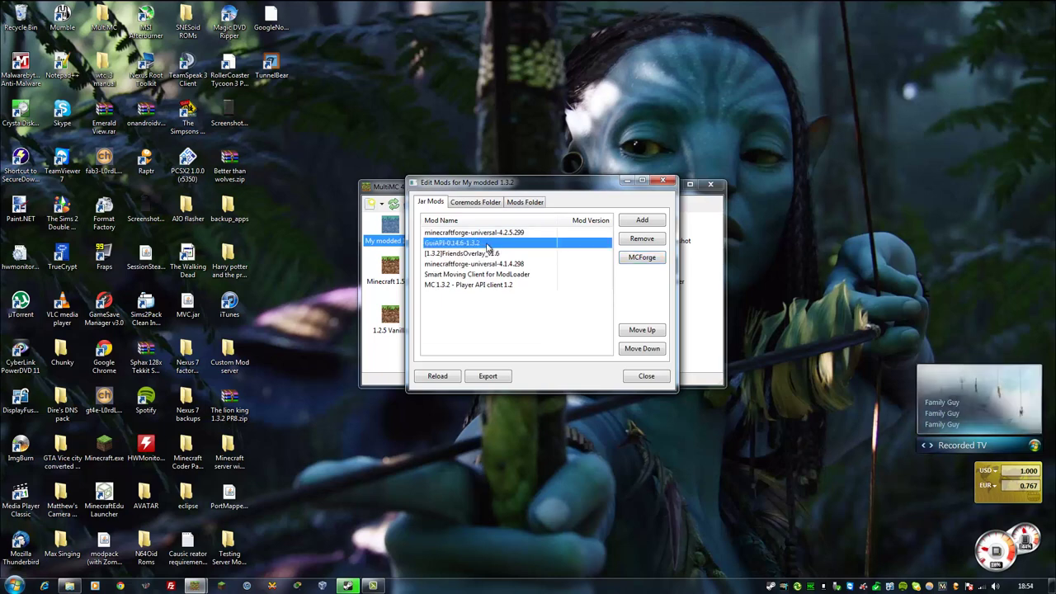
pyautogui.click(647, 376)
# Launch the My modded 1.3.2 instance with the saved login and view its list of singleplayer worlds.
pyautogui.doubleClick(403, 234)
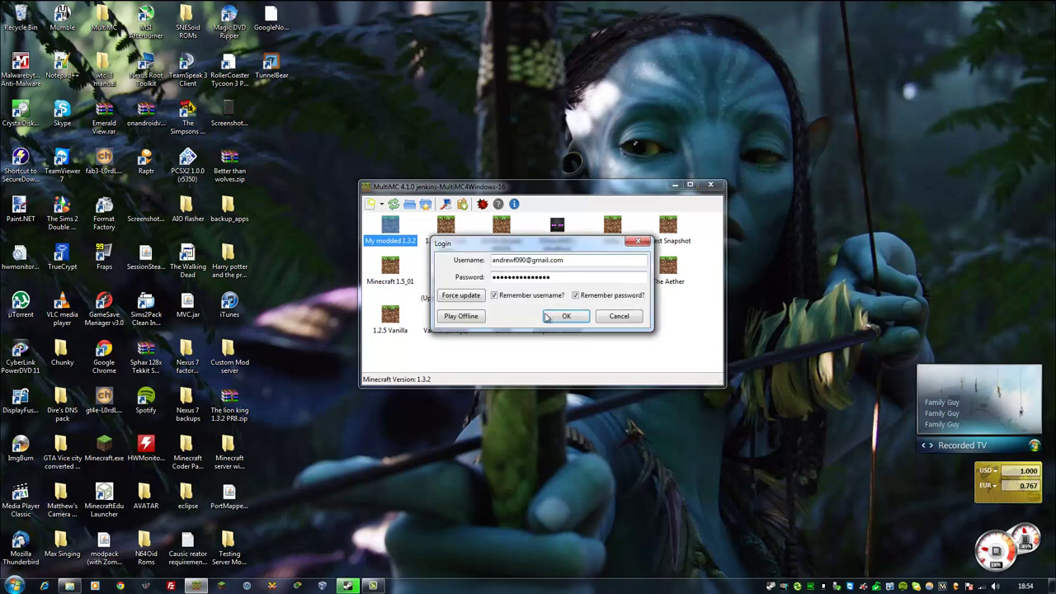
pyautogui.click(547, 318)
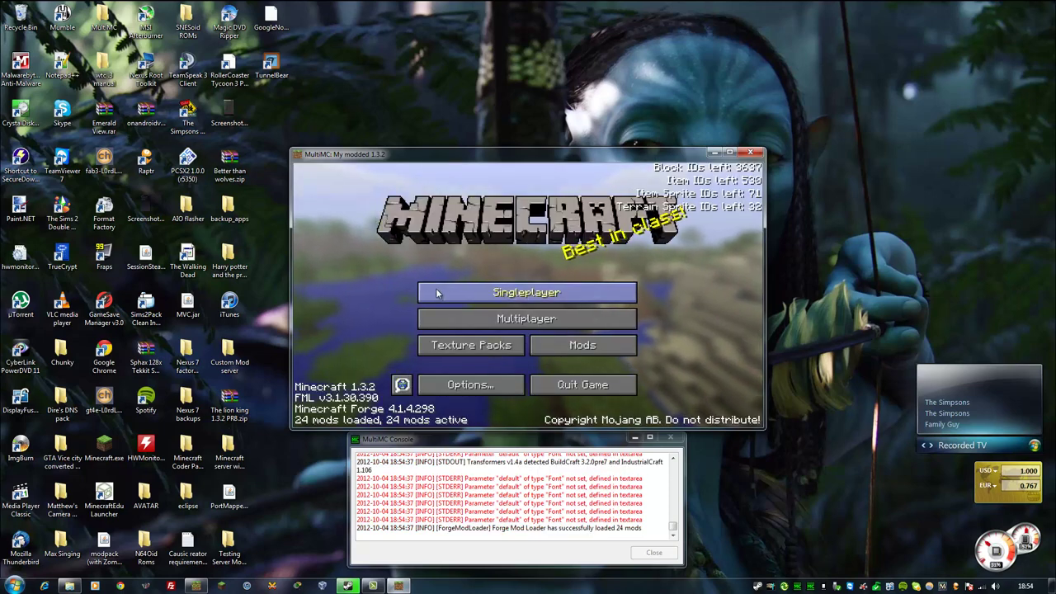
pyautogui.click(435, 295)
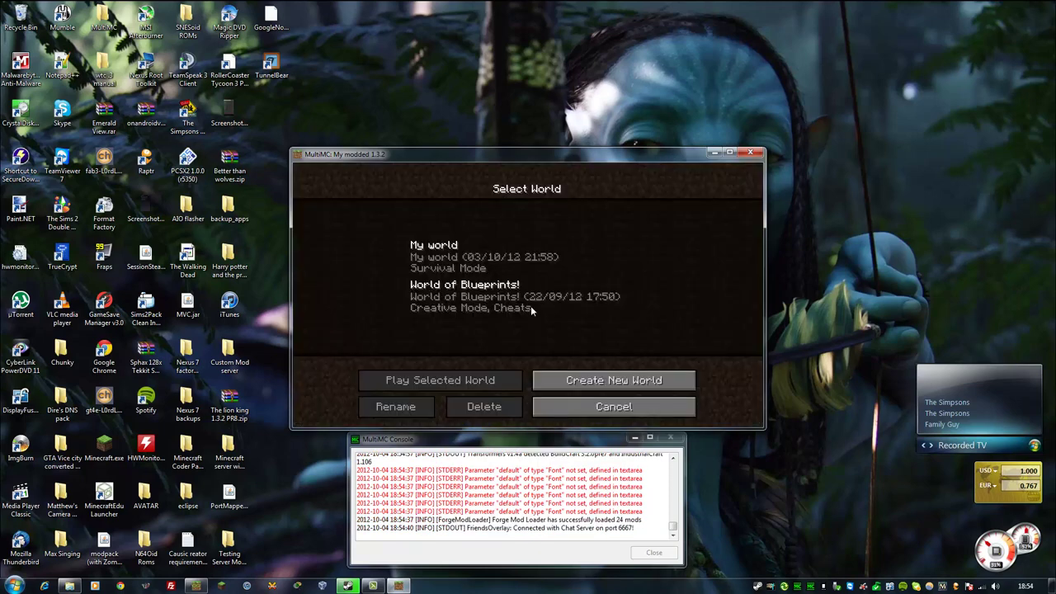
pyautogui.click(548, 406)
# Look through the game's list of loaded mods and return to the main menu.
pyautogui.click(545, 346)
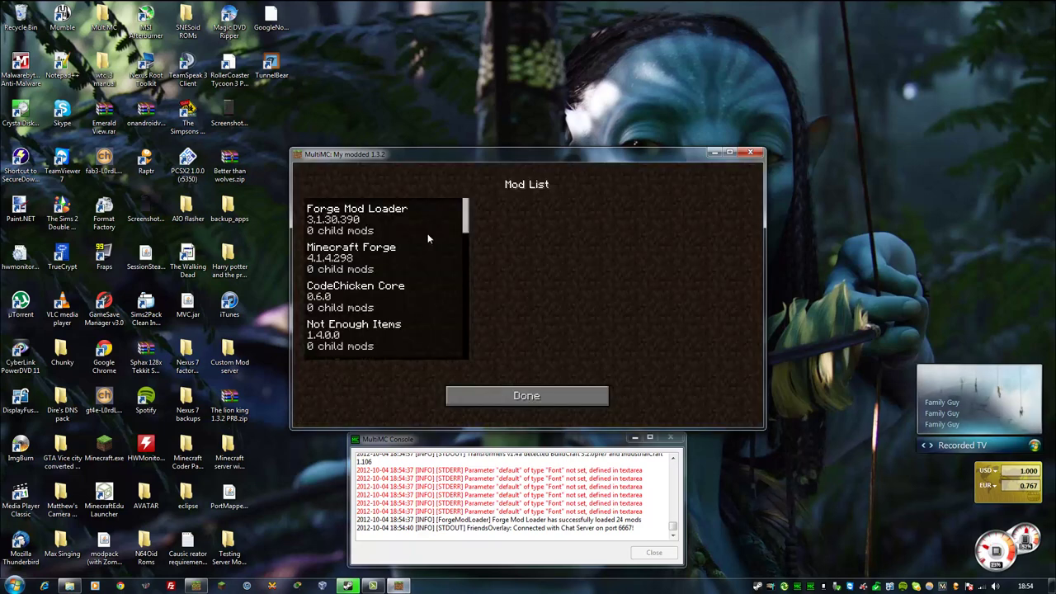
pyautogui.moveTo(467, 225); pyautogui.dragTo(473, 241)
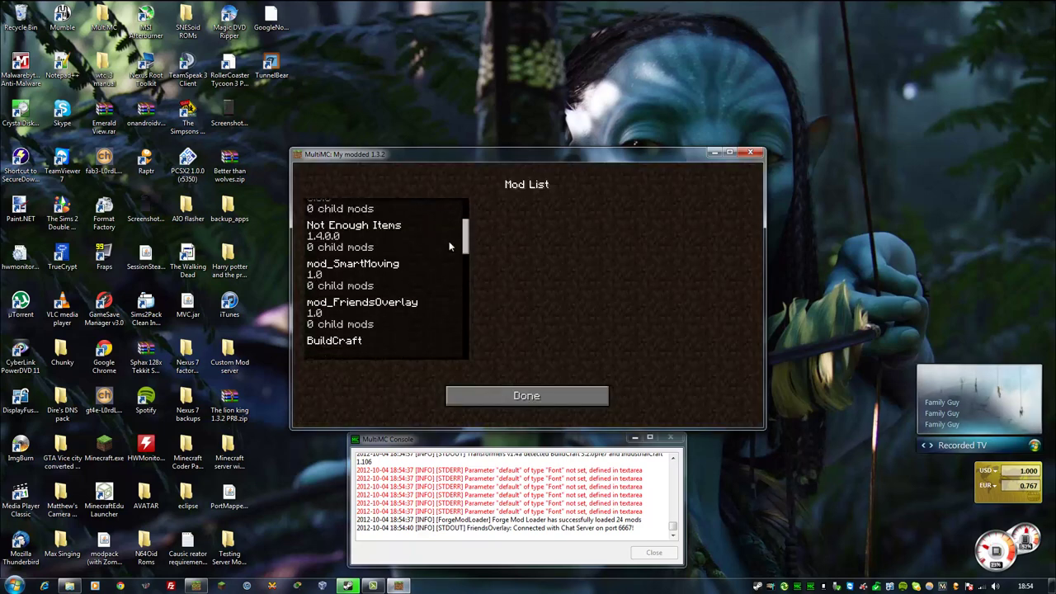
pyautogui.click(408, 279)
pyautogui.click(521, 398)
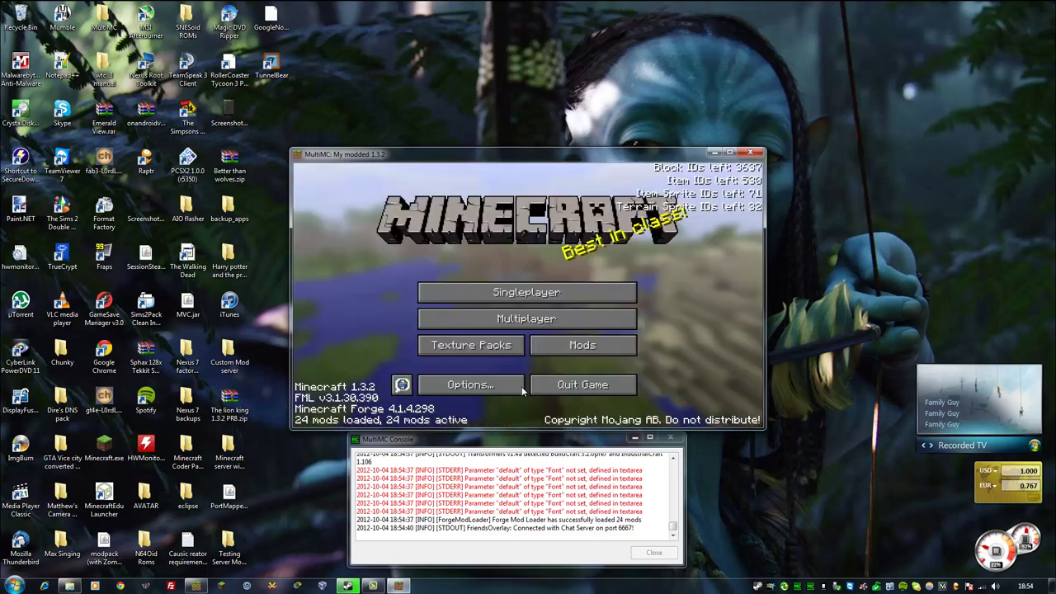
# Quit the game and close both its console and MultiMC.
pyautogui.click(582, 385)
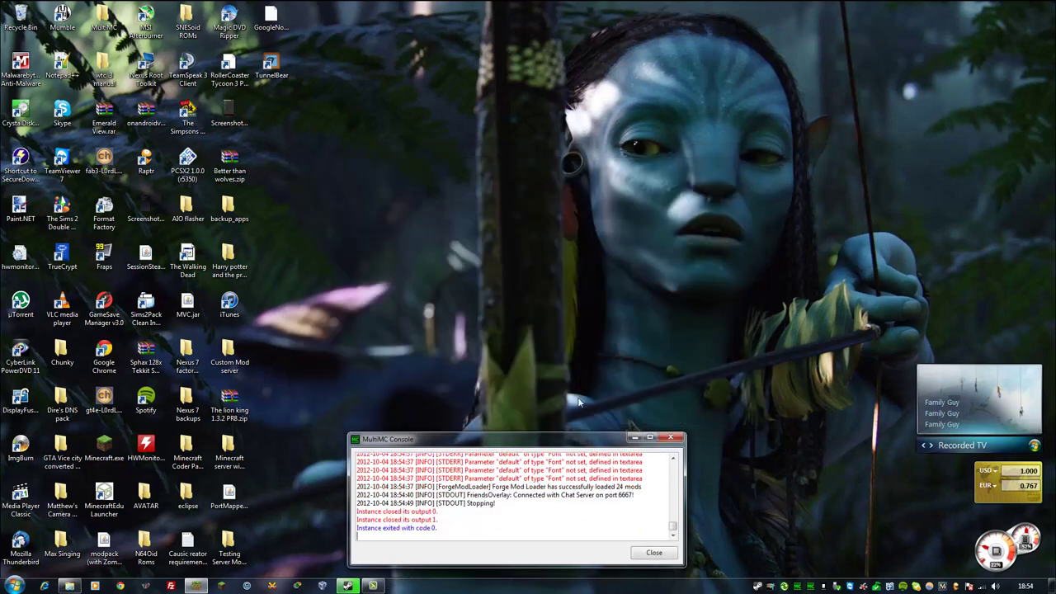
pyautogui.click(666, 558)
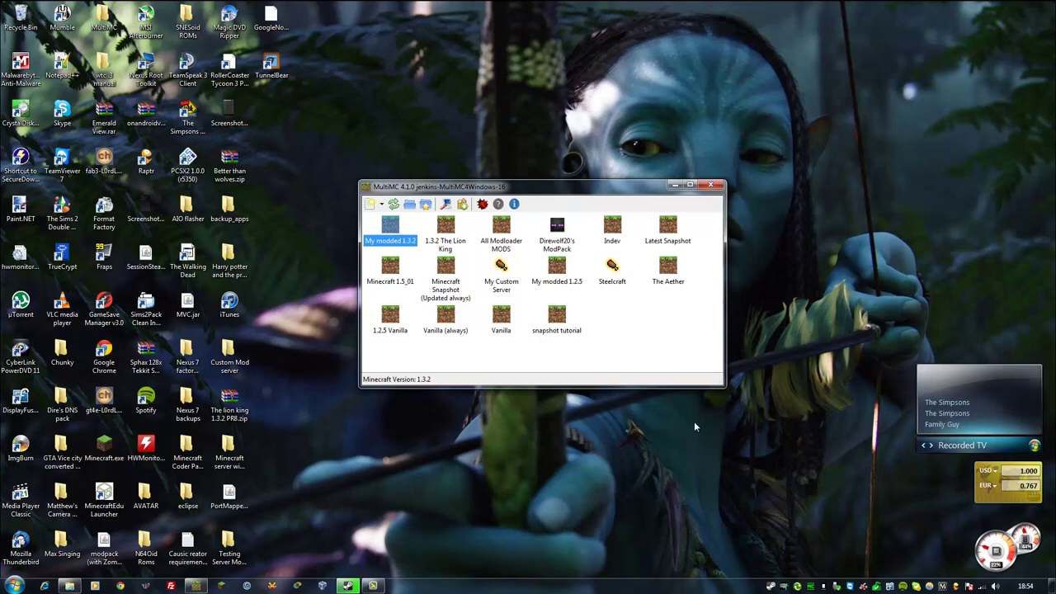
pyautogui.click(710, 185)
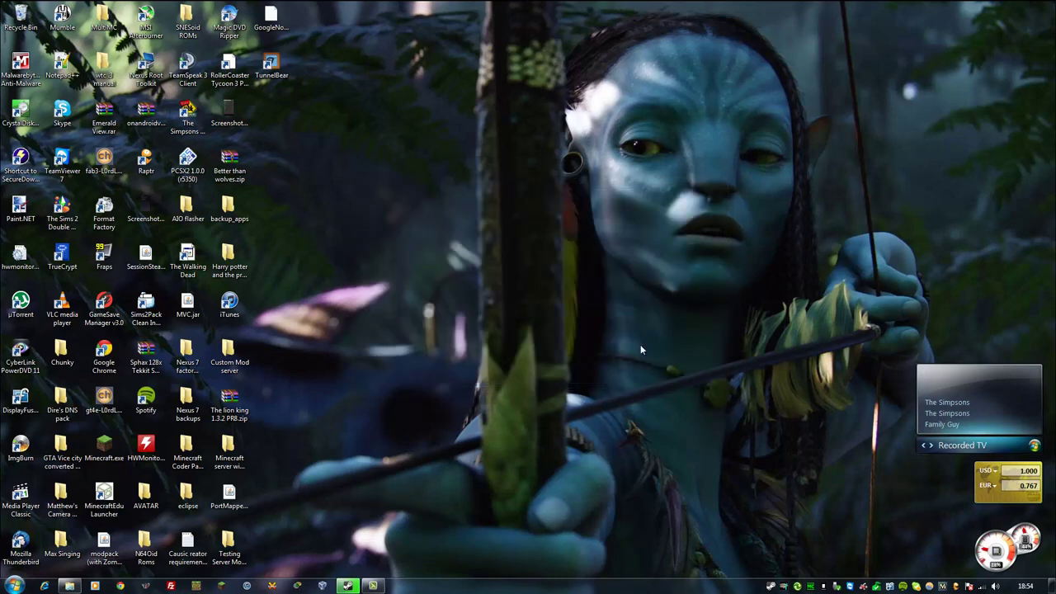